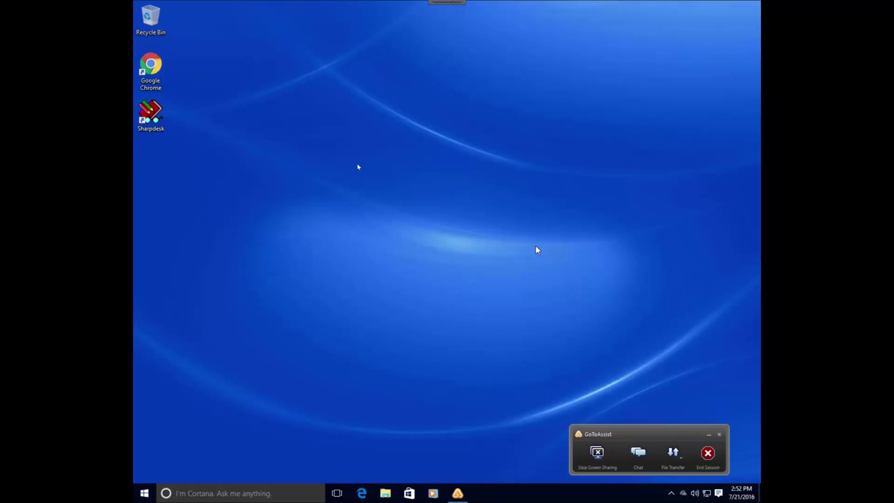
- Launch Registry Editor by running 'regedit' from the Run dialog (Win+R)
left_click(144, 493)
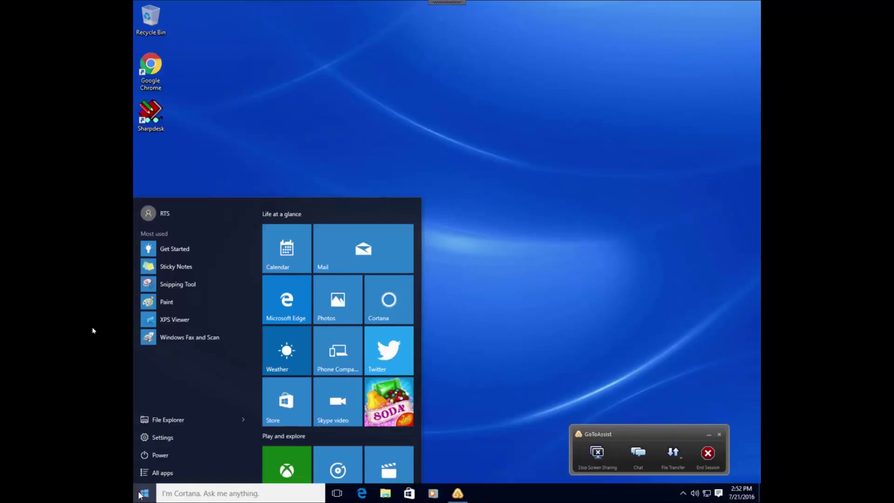
key("super+r")
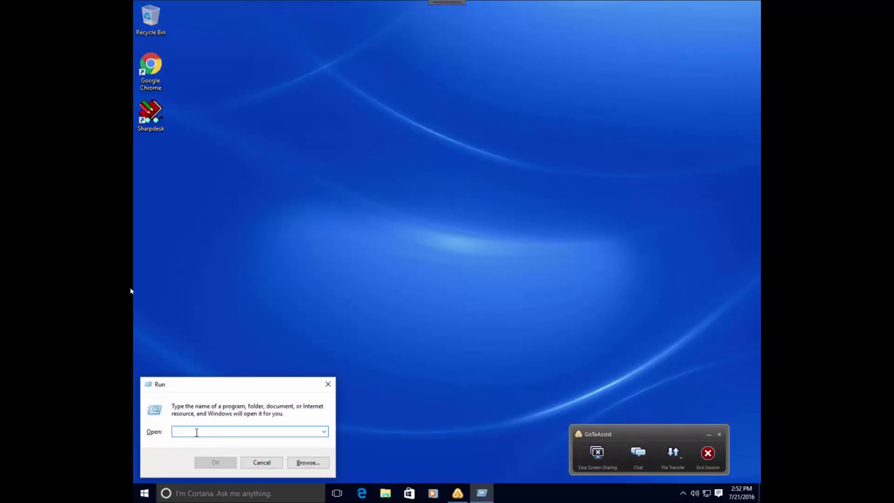
type("regedit")
key("Return")
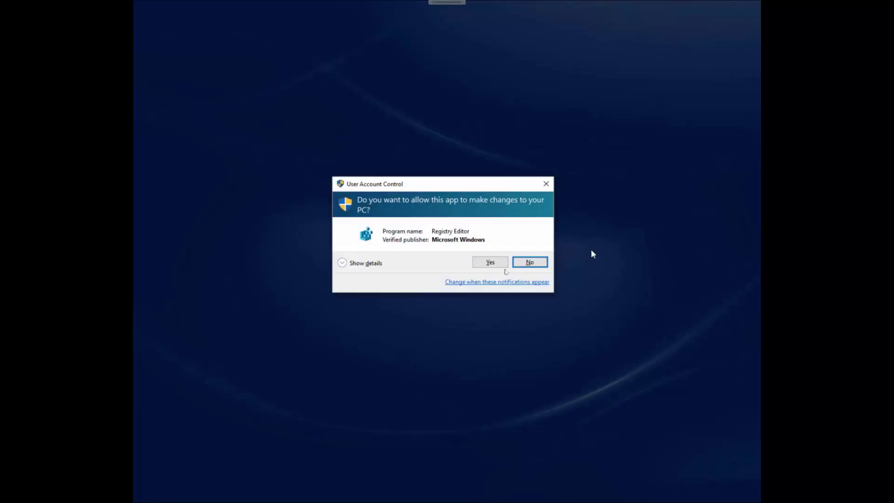
- Approve the UAC prompt and expand HKEY_LOCAL_MACHINE > SOFTWARE > Microsoft
left_click(503, 265)
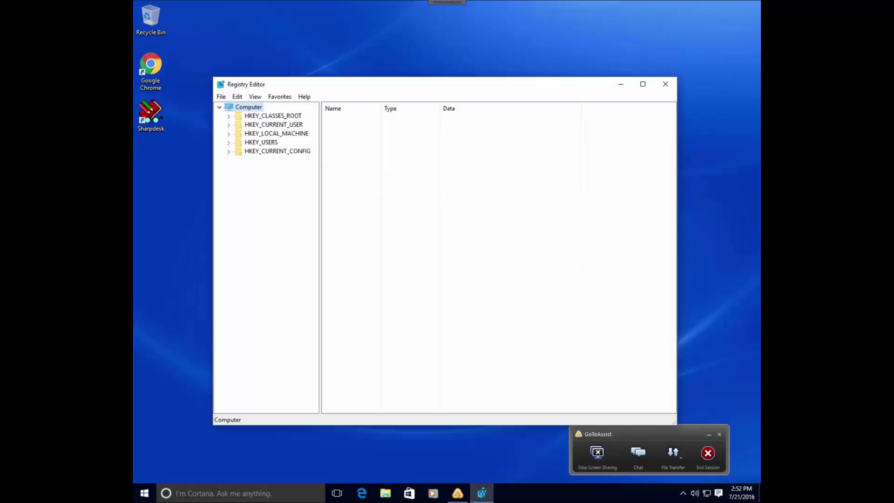
left_click(229, 134)
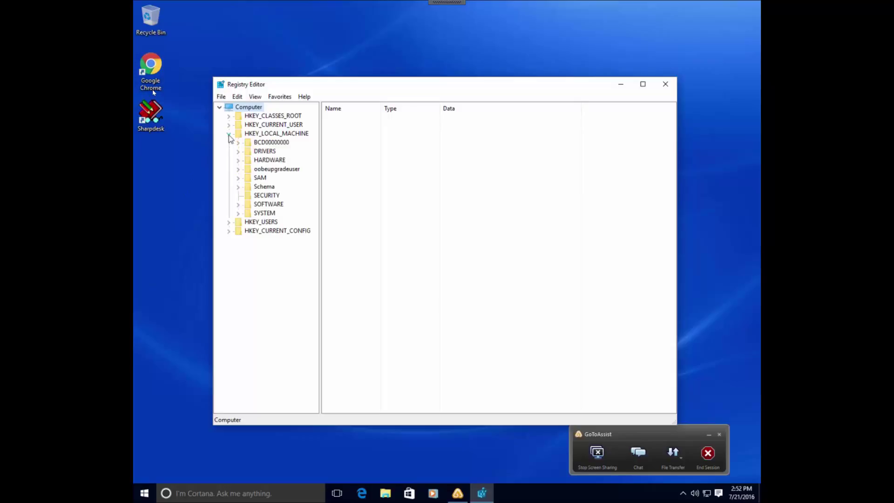
left_click(238, 203)
left_click(238, 204)
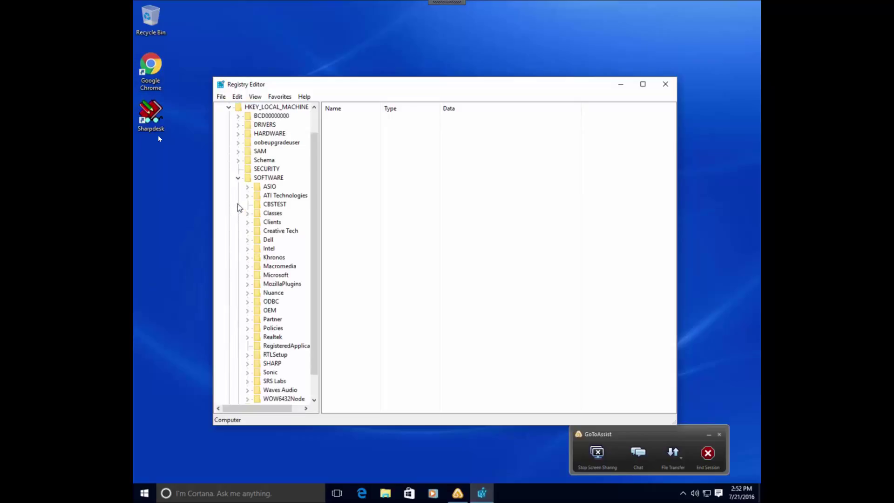
left_click(247, 275)
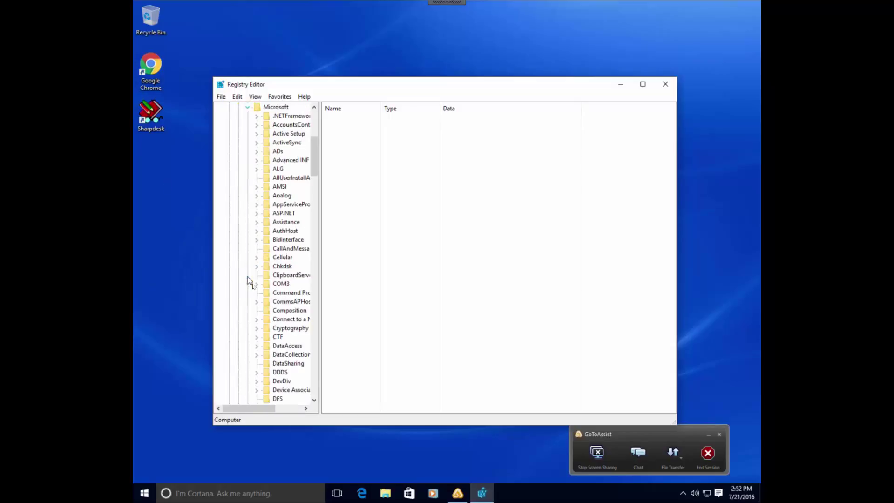
- Widen the key tree pane and scroll down to bring Windows NT into view
scroll(280, 307, "down", 17)
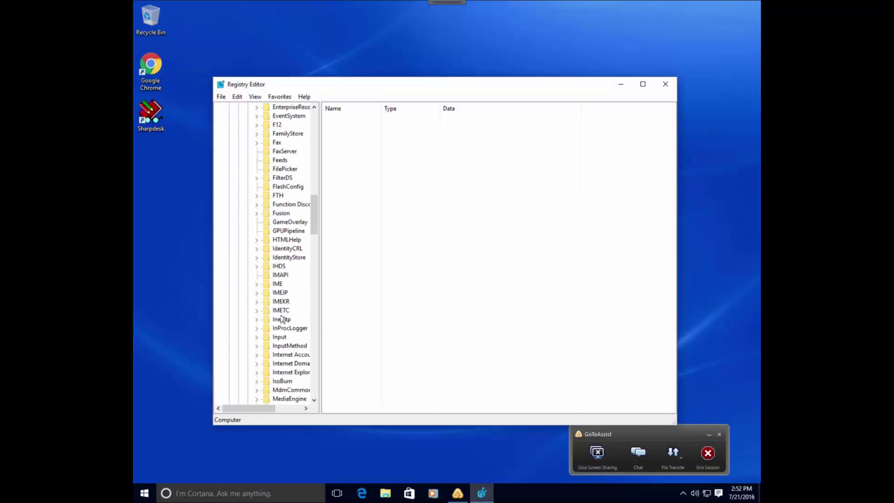
scroll(281, 318, "down", 20)
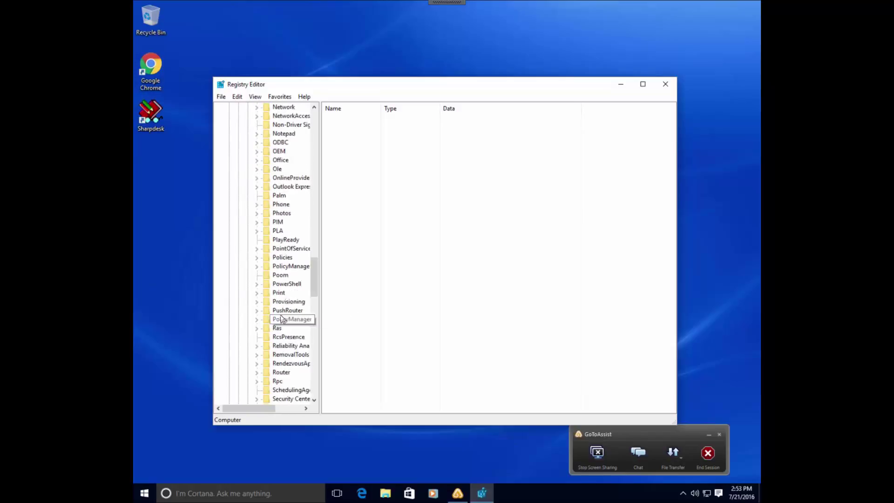
scroll(281, 318, "down", 13)
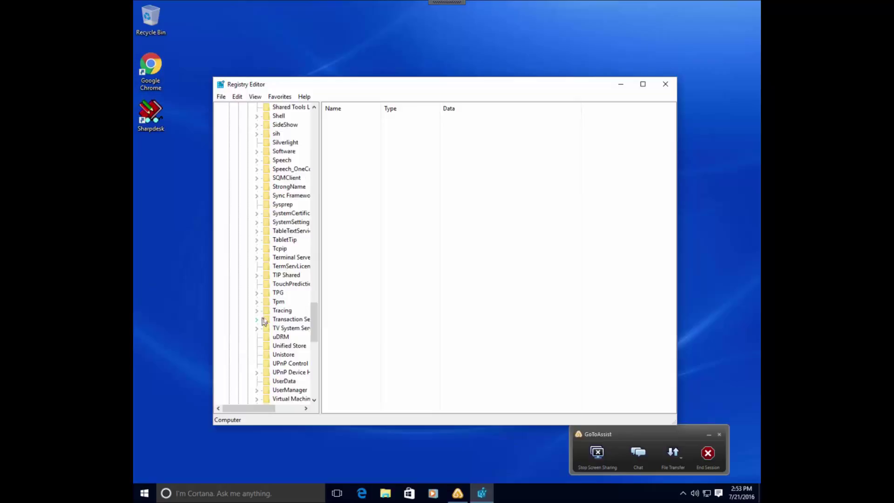
scroll(263, 321, "down", 4)
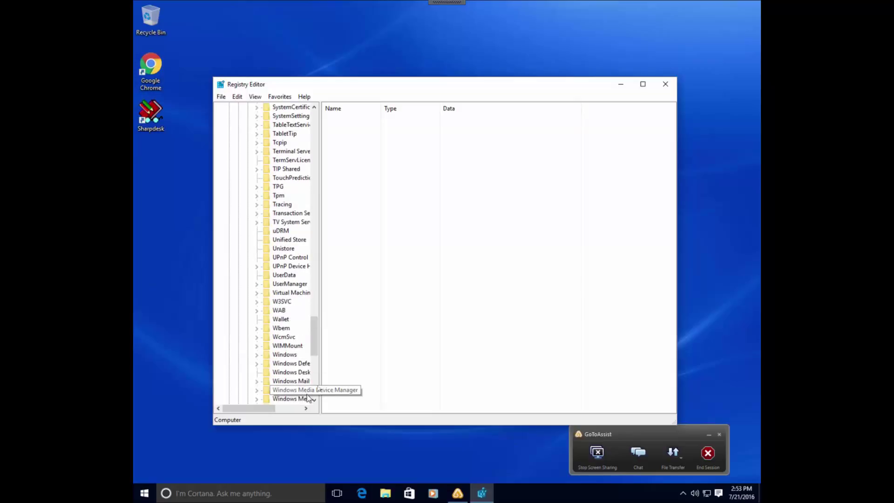
left_click_drag(318, 377, 333, 377)
scroll(298, 380, "down", 6)
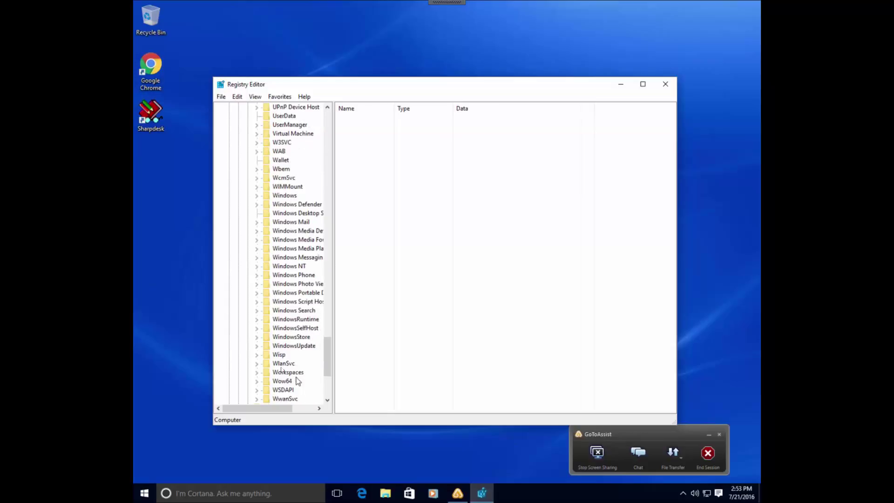
- Expand Windows NT > CurrentVersion > ProfileList to list the profile SID subkeys
left_click(299, 268)
left_click(257, 267)
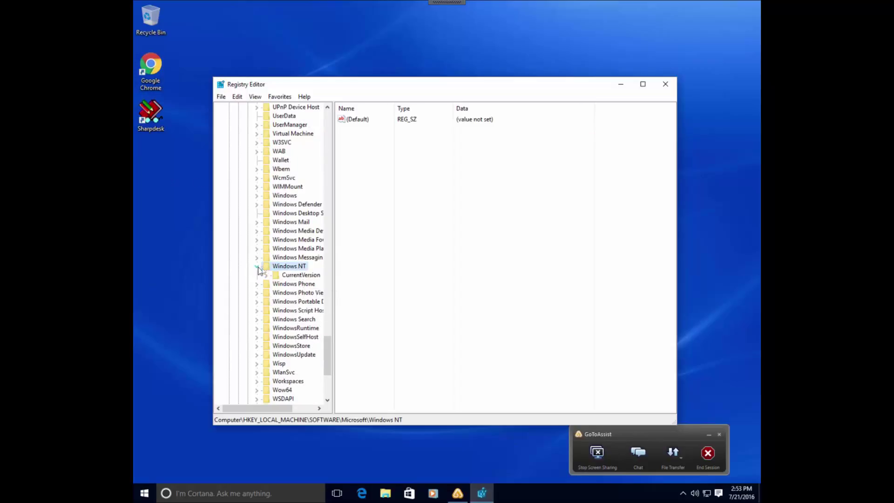
left_click(268, 275)
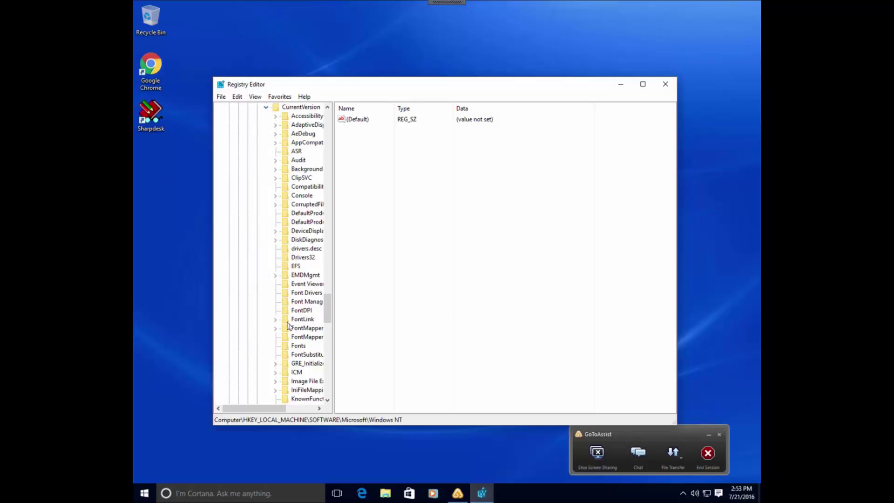
scroll(295, 332, "down", 5)
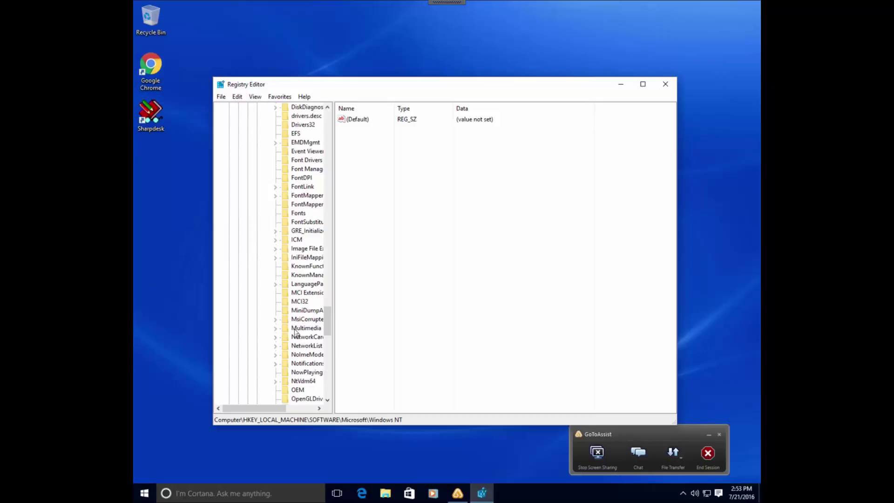
scroll(295, 332, "down", 4)
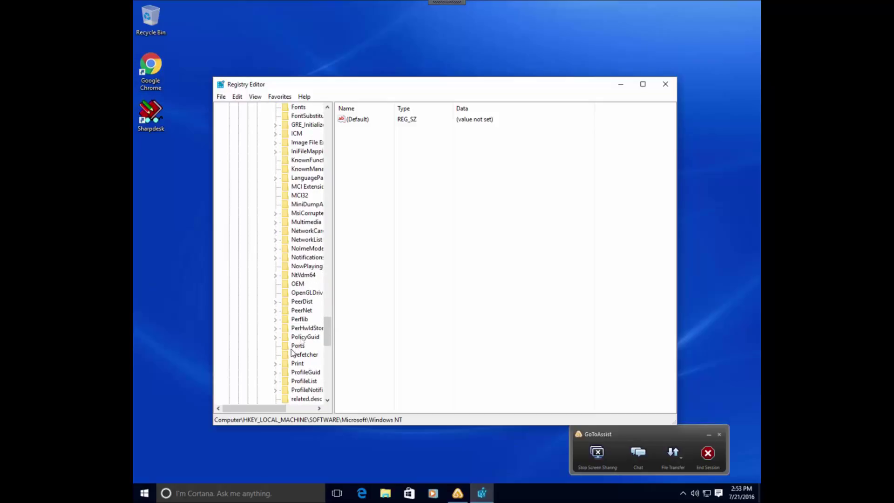
left_click(303, 381)
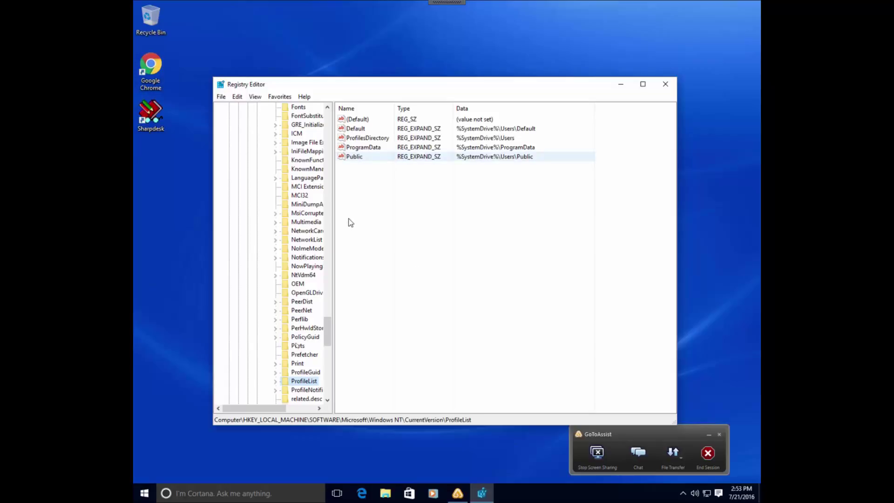
left_click(275, 380)
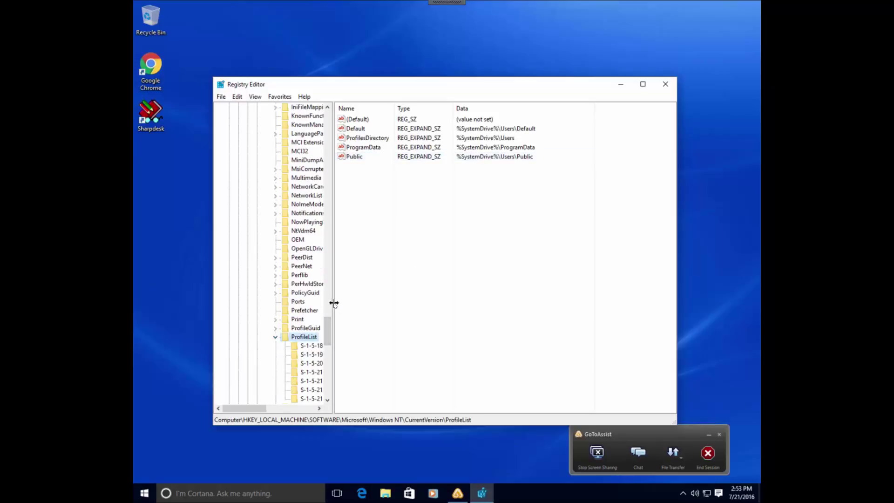
- Widen the key tree to show full SID names and select the .bak profile key
left_click_drag(334, 303, 373, 307)
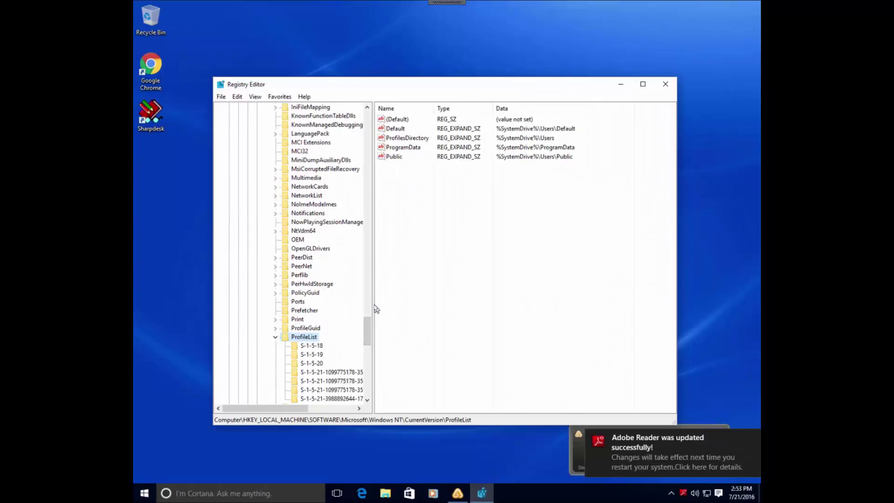
left_click_drag(372, 306, 482, 326)
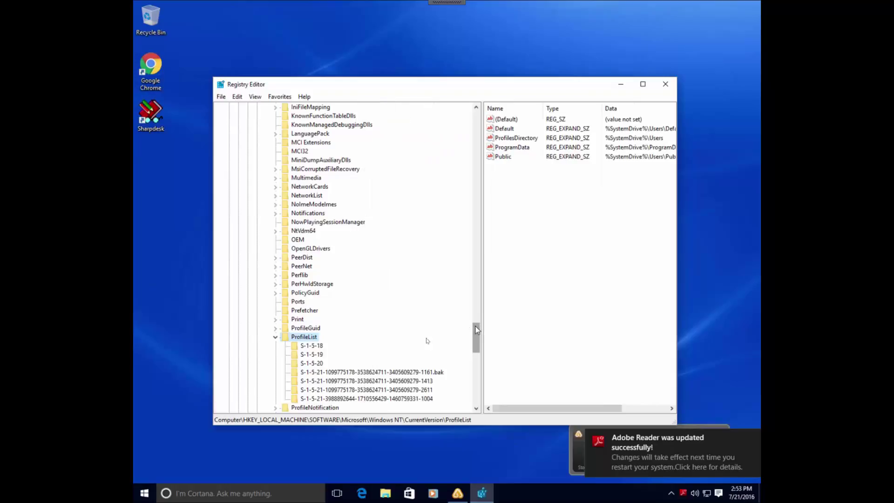
left_click(413, 373)
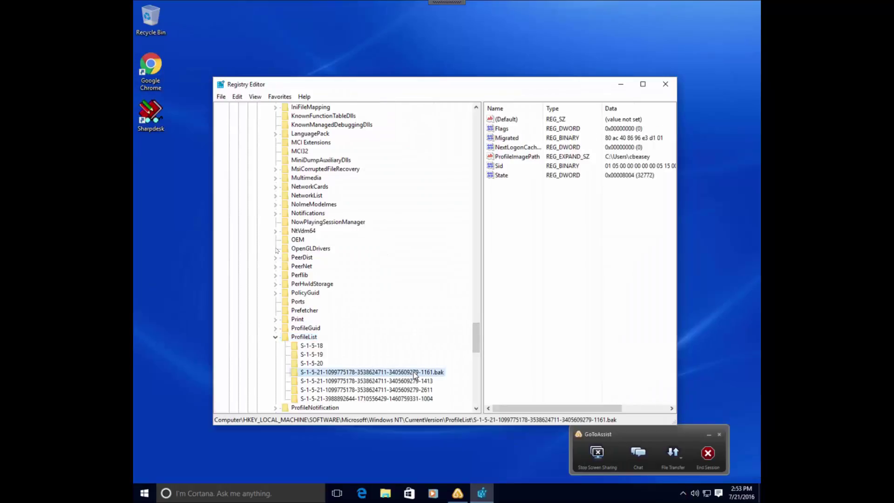
- Remove the .bak suffix from the profile key name so it ends in -1161
left_click(437, 373)
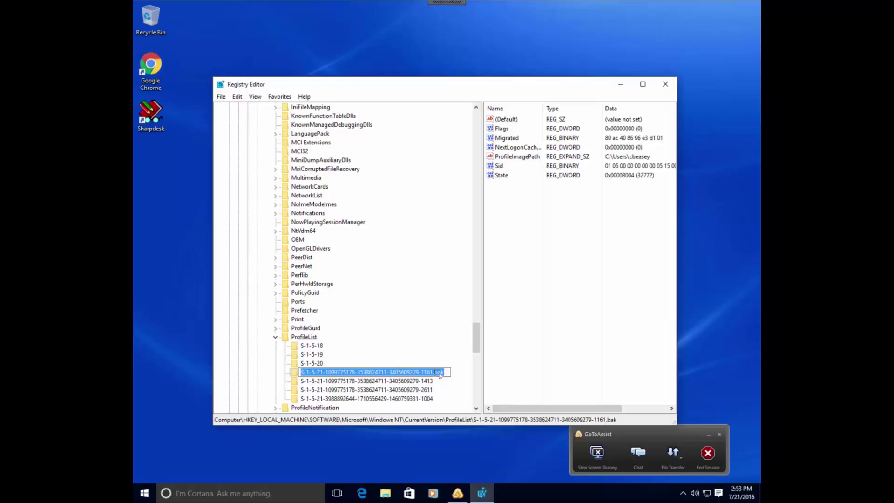
left_click(434, 372)
key("BackSpace")
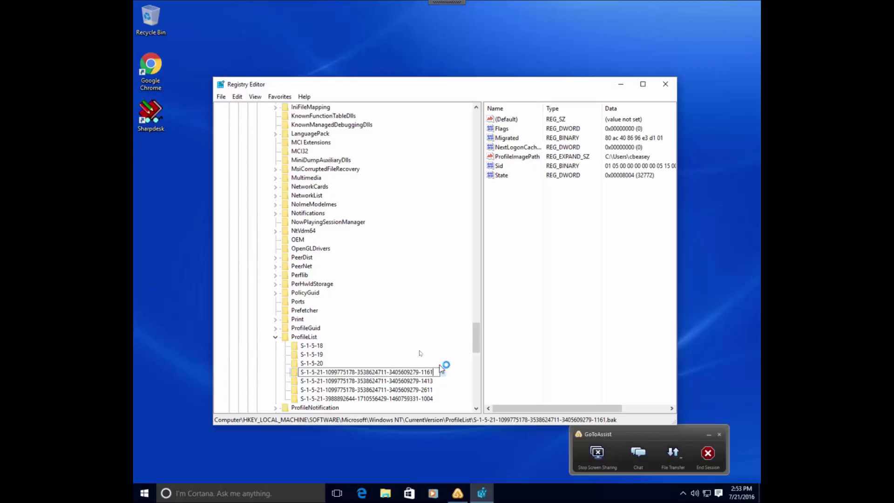
key("Return")
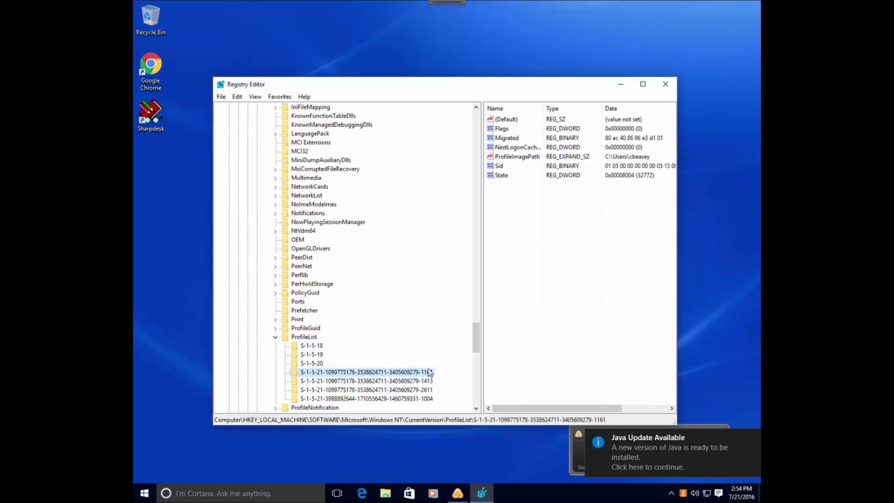
left_click(626, 159)
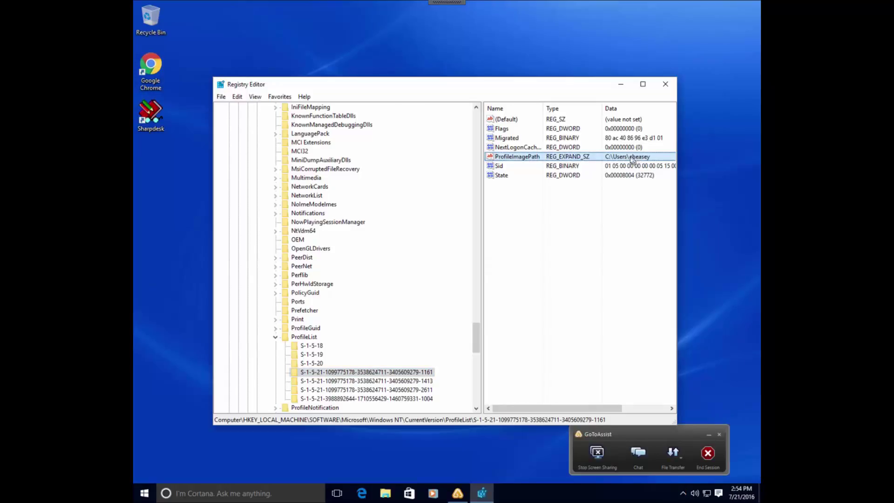
left_click(427, 380)
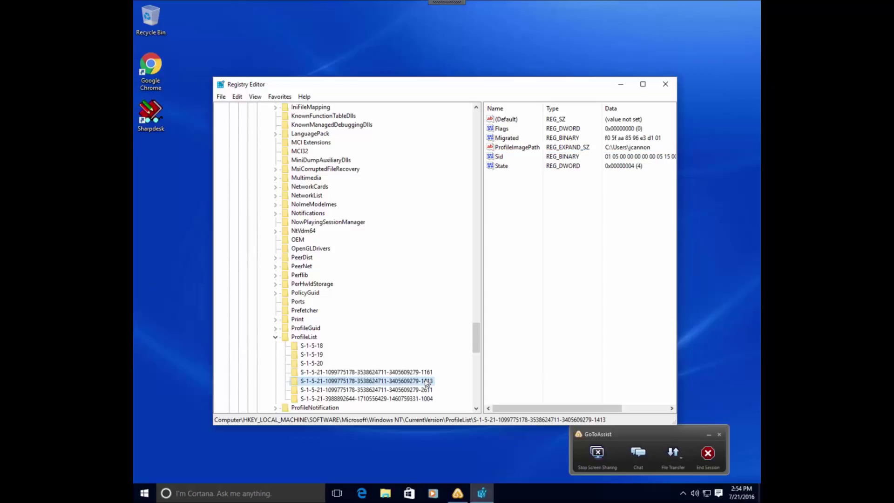
left_click(425, 389)
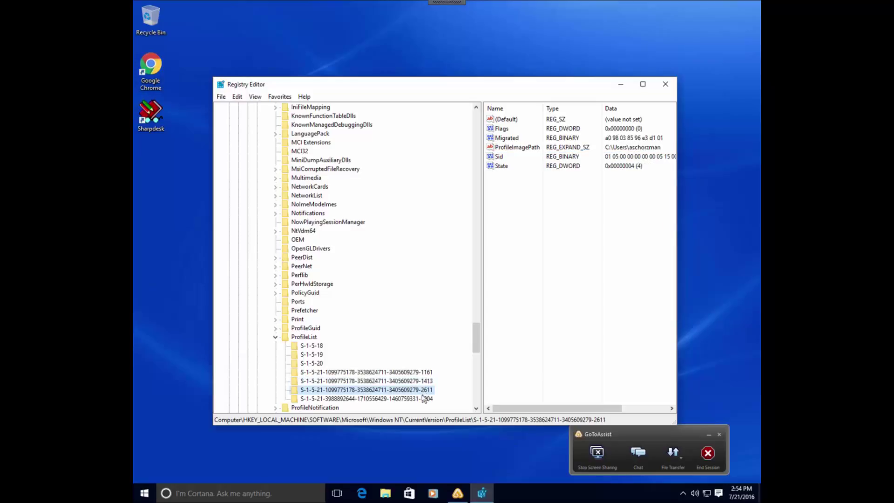
left_click(424, 399)
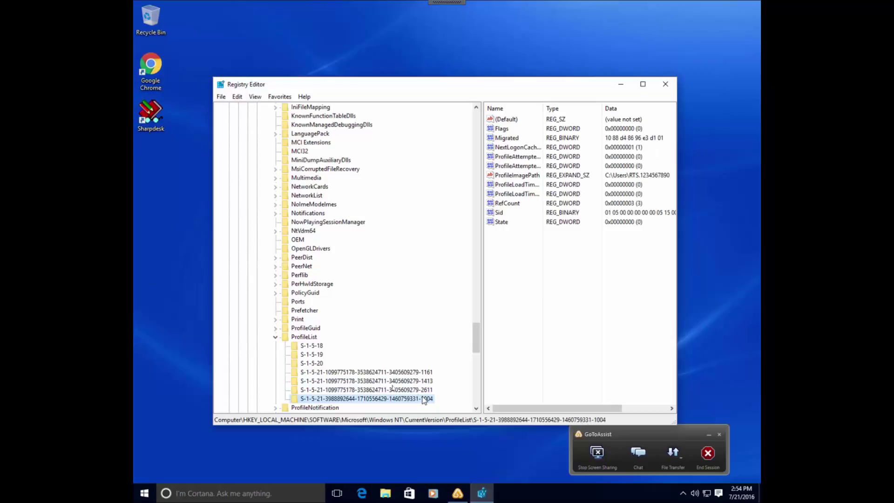
left_click(321, 365)
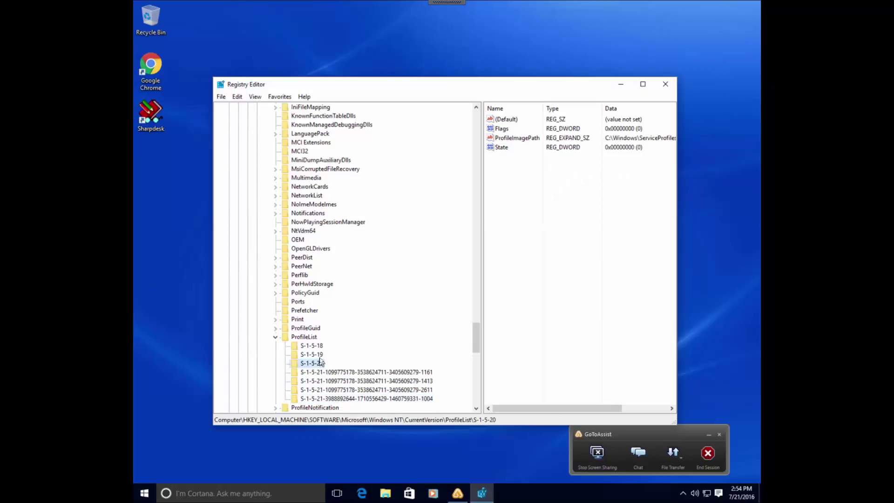
left_click(320, 357)
left_click(319, 349)
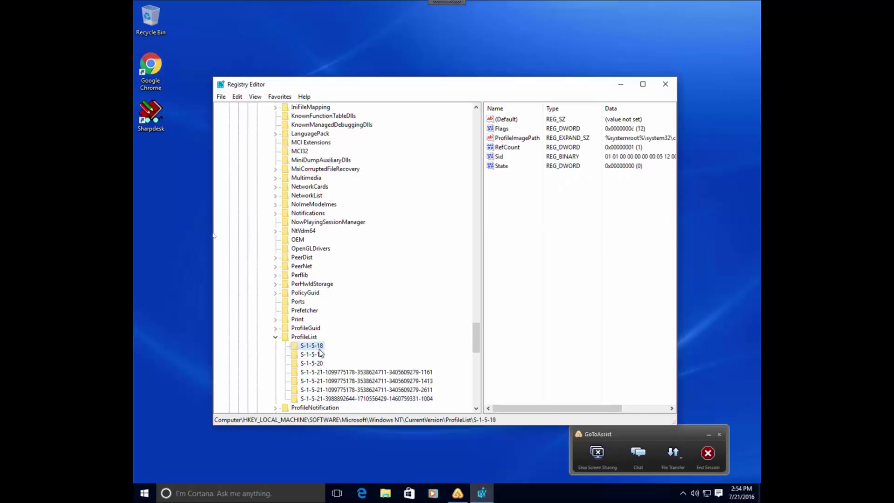
left_click(415, 374)
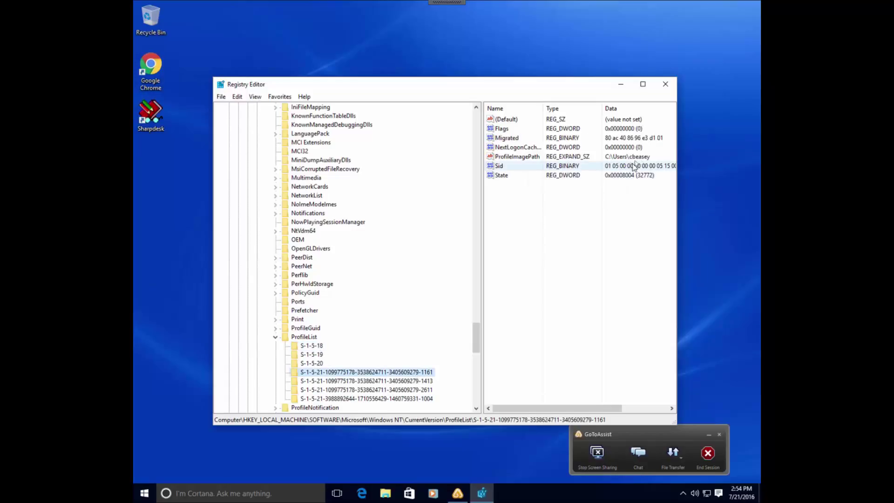
left_click(756, 239)
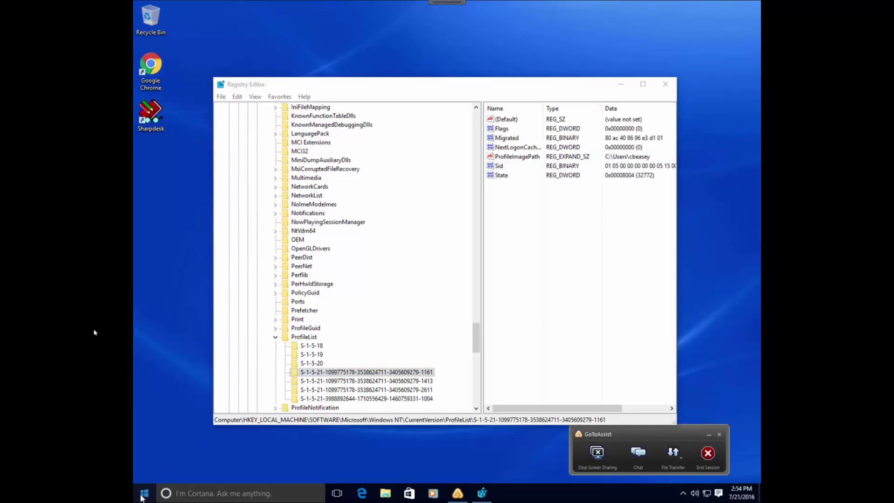
- Restart Windows from the Start menu's Power options
left_click(144, 493)
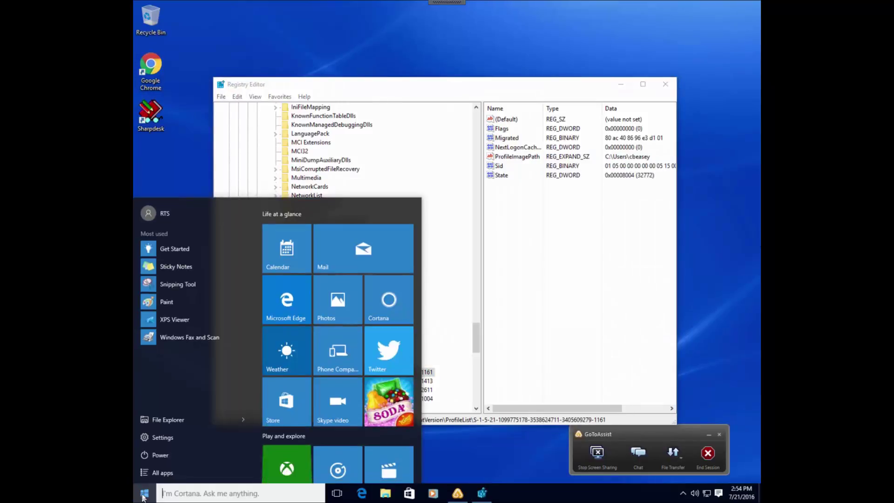
left_click(178, 459)
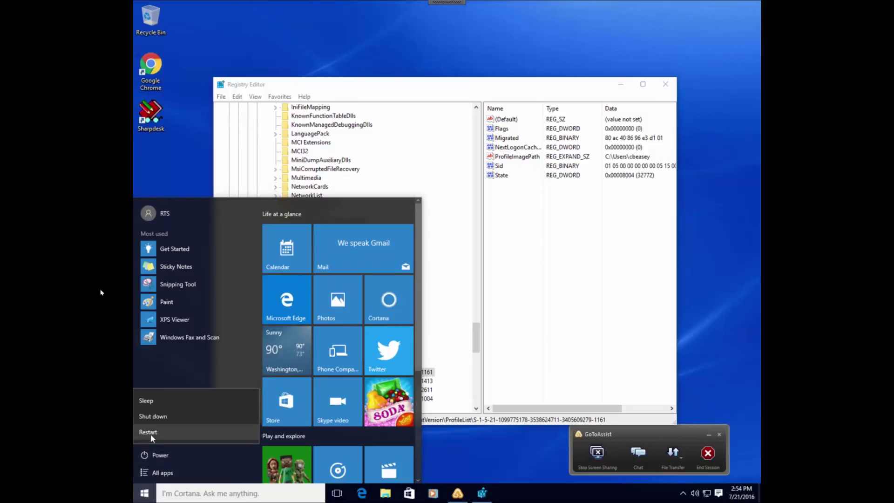
key("Escape")
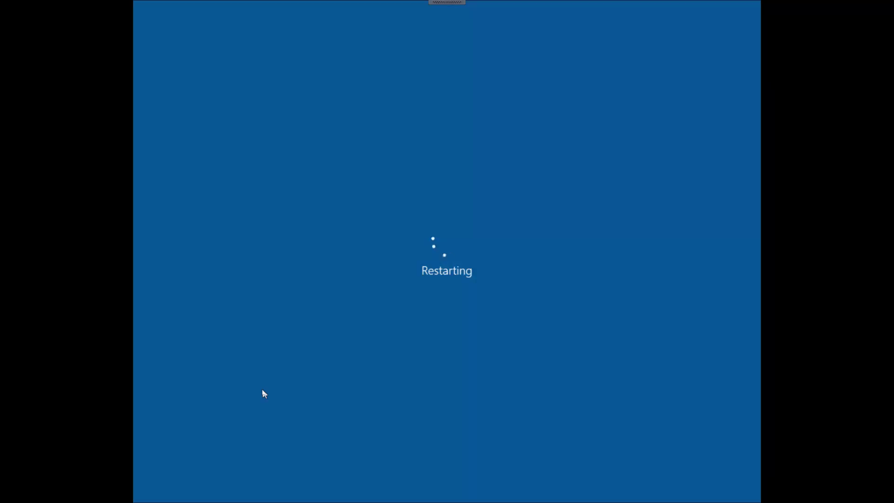